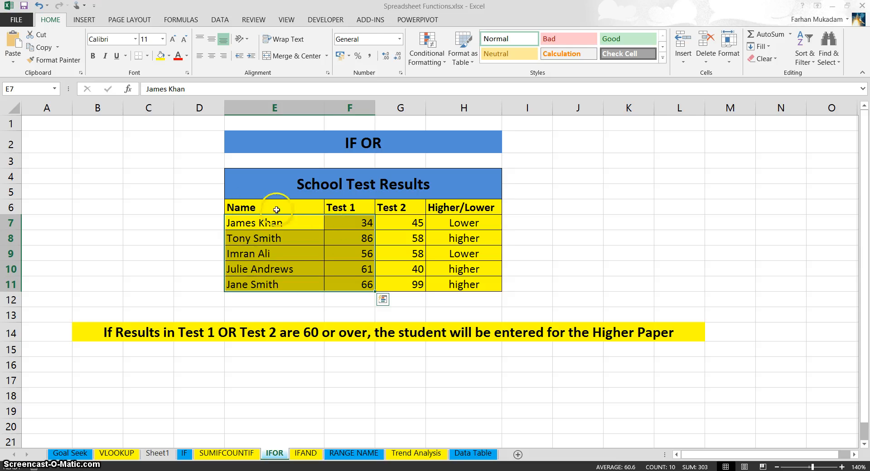
left_click(389, 313)
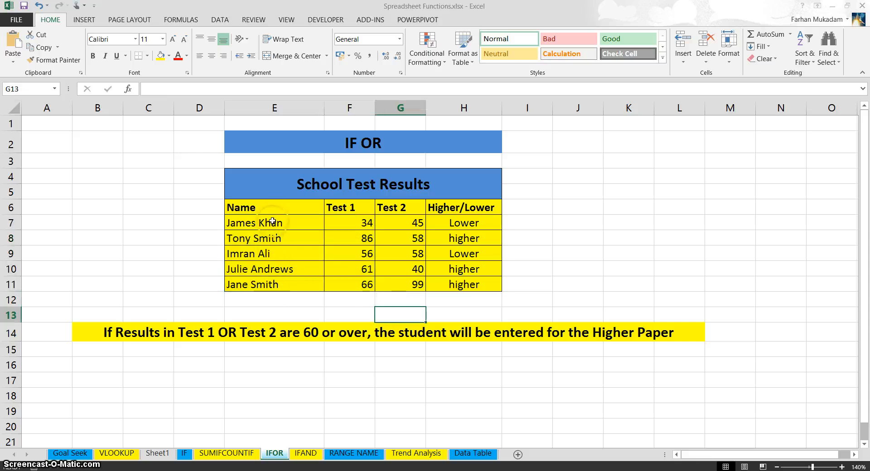
left_click_drag(356, 224, 356, 284)
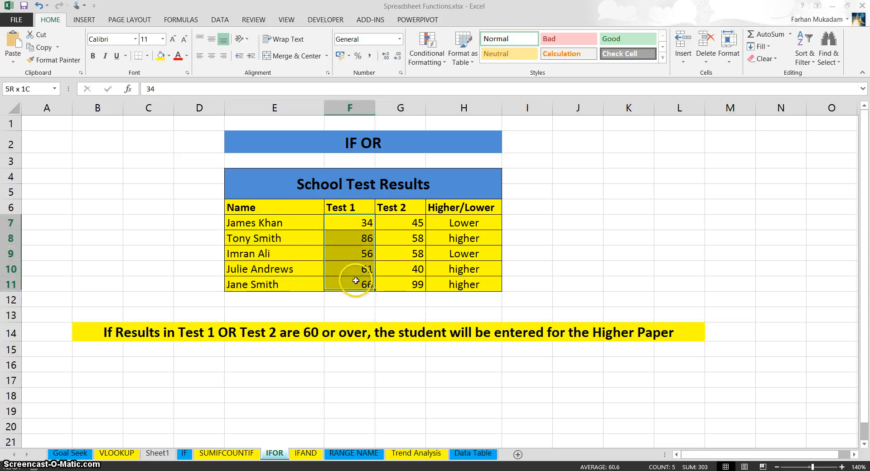
left_click(276, 252)
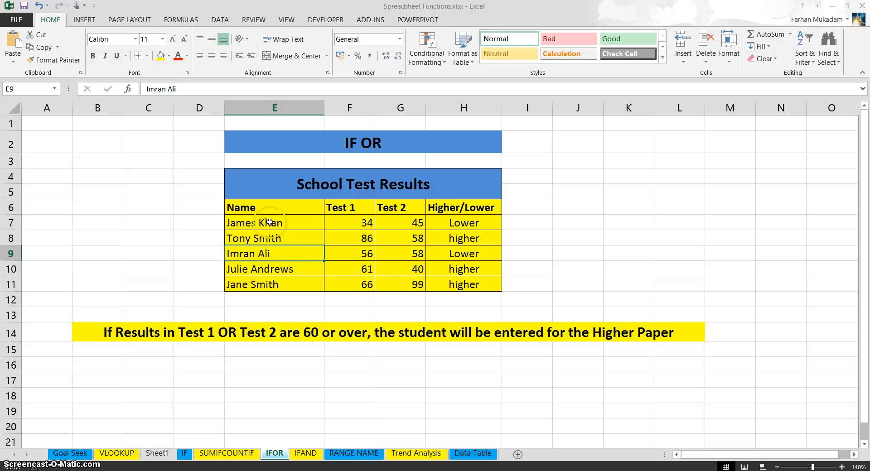
left_click(270, 222)
left_click(294, 282)
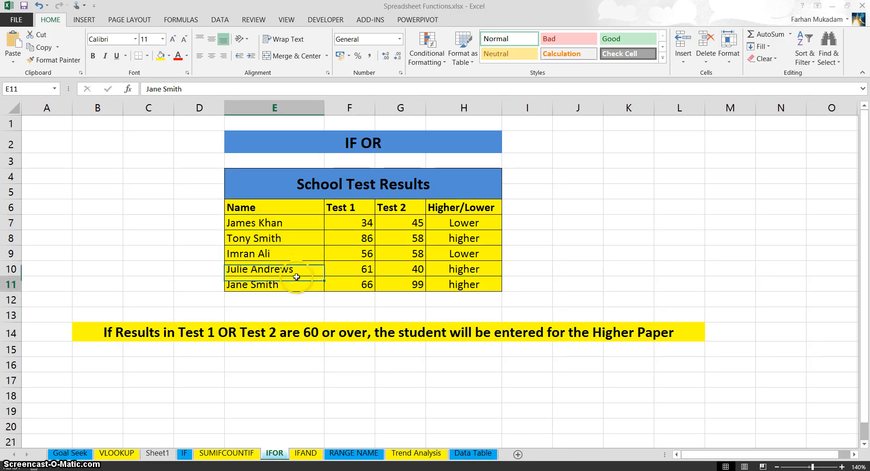
Step: Insert a 3-D clustered column chart from the student names and Test 1 scores in E7:F11
left_click_drag(299, 223, 349, 283)
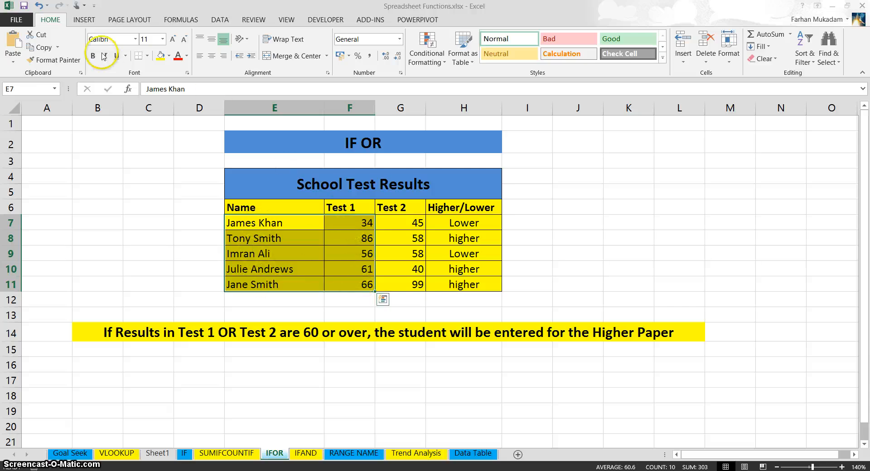
left_click(84, 19)
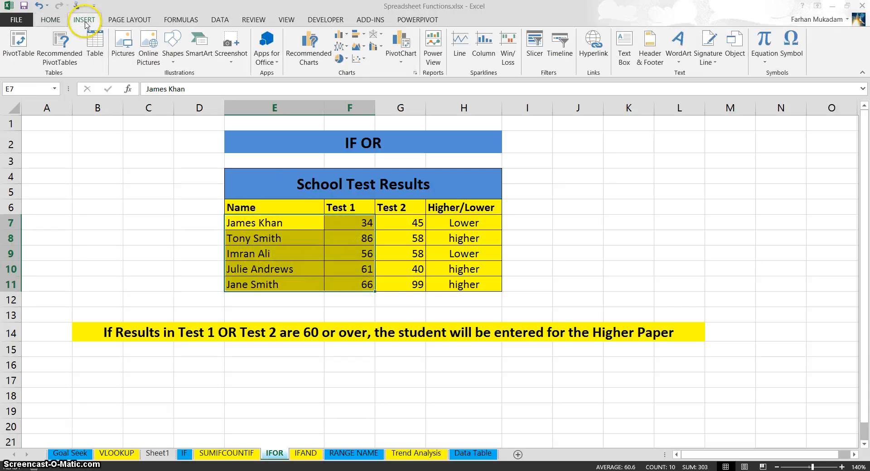
left_click(341, 40)
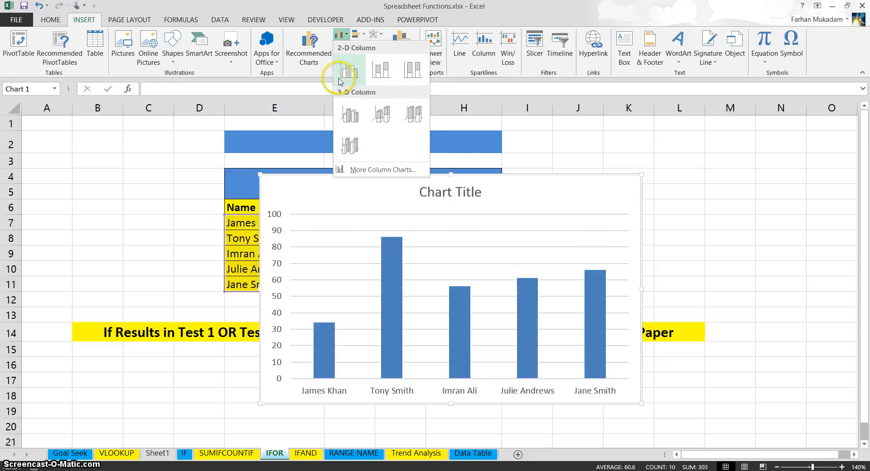
left_click(358, 116)
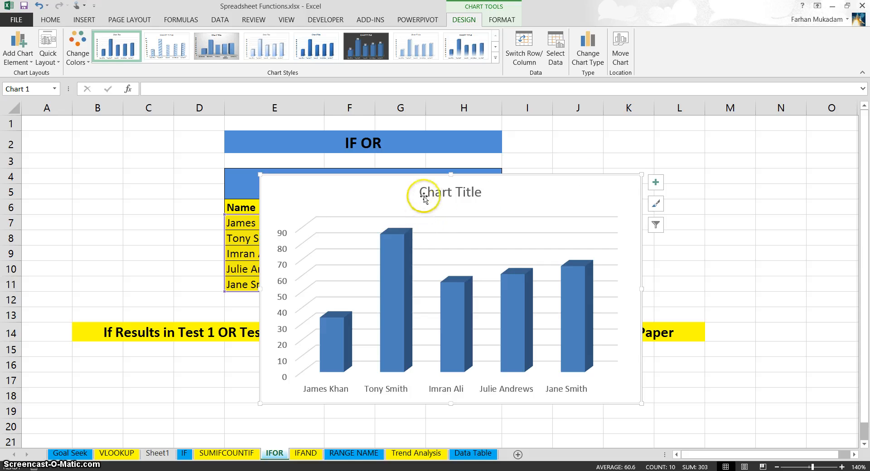
Step: Replace the chart title with "Student Test 1 results for Level 1 Group A"
double_click(449, 192)
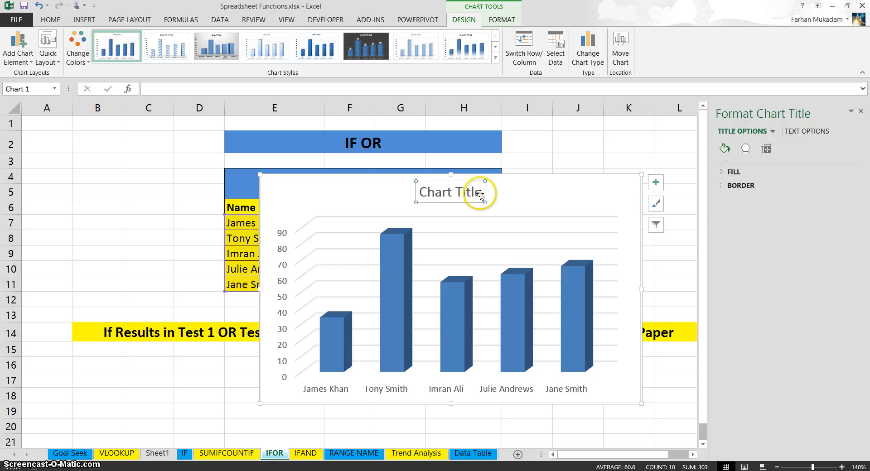
left_click_drag(481, 194, 417, 195)
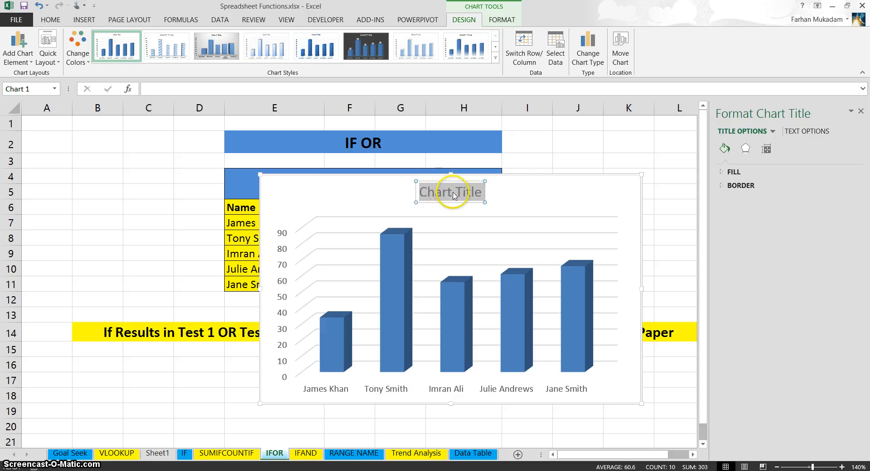
left_click(453, 193)
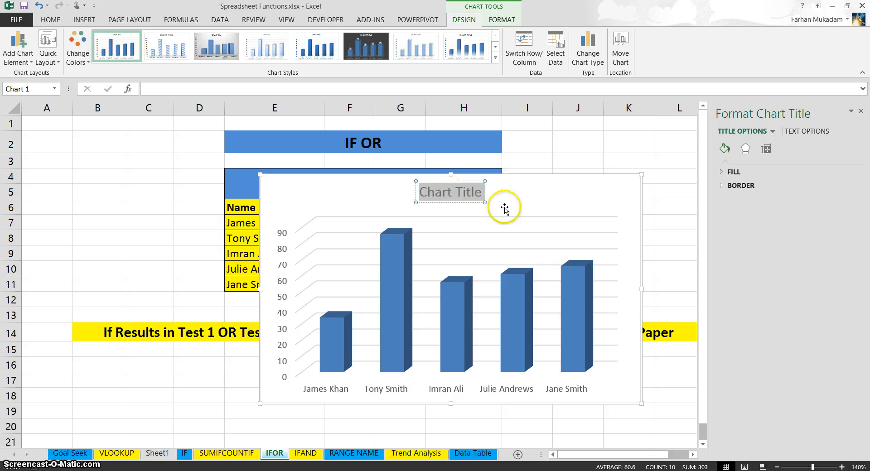
type("Student Test 1 results for Level 1 Group A")
left_click(447, 180)
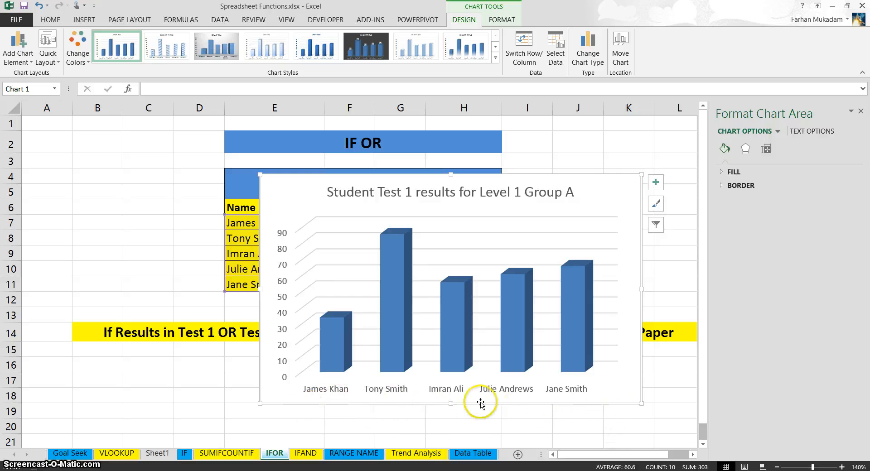
Step: Add a primary horizontal axis title to the chart reading "Student Names"
left_click(19, 63)
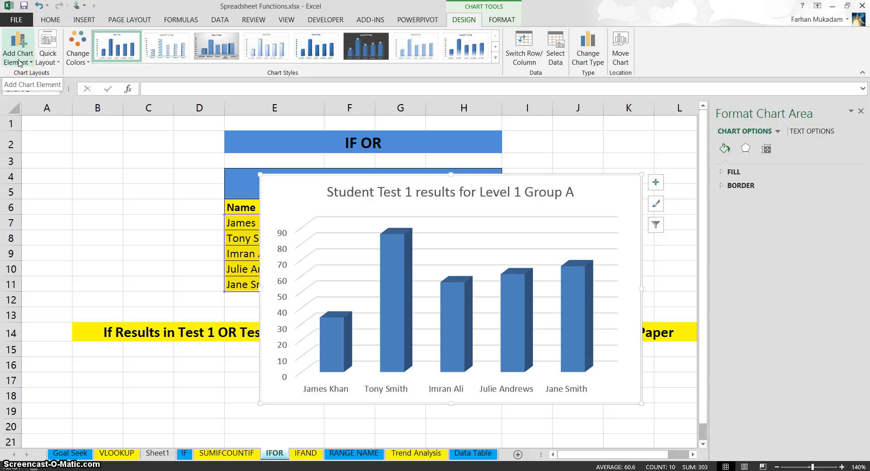
left_click(19, 63)
left_click(31, 90)
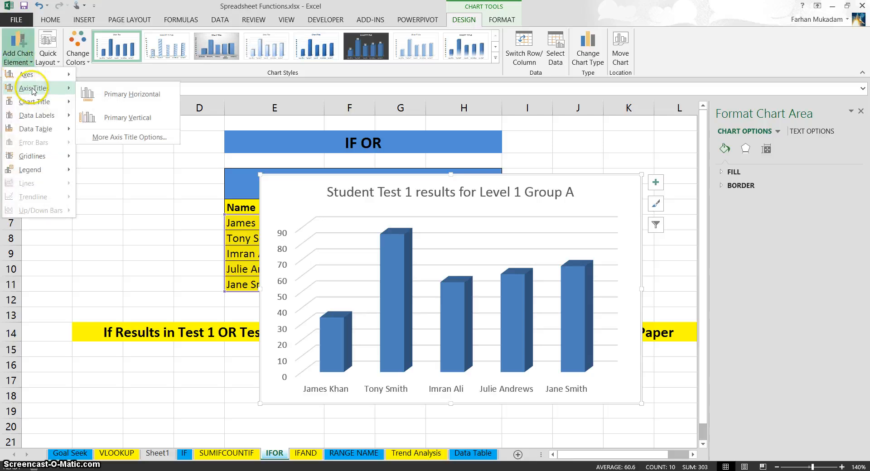
left_click(126, 106)
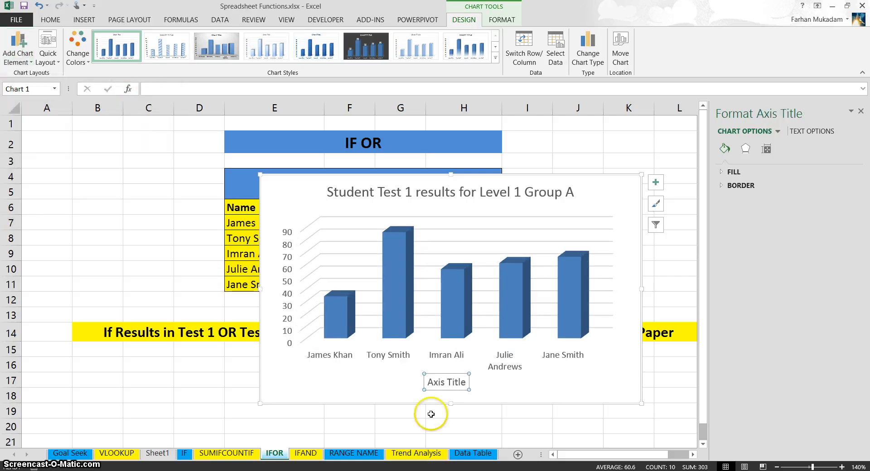
left_click_drag(466, 380, 429, 384)
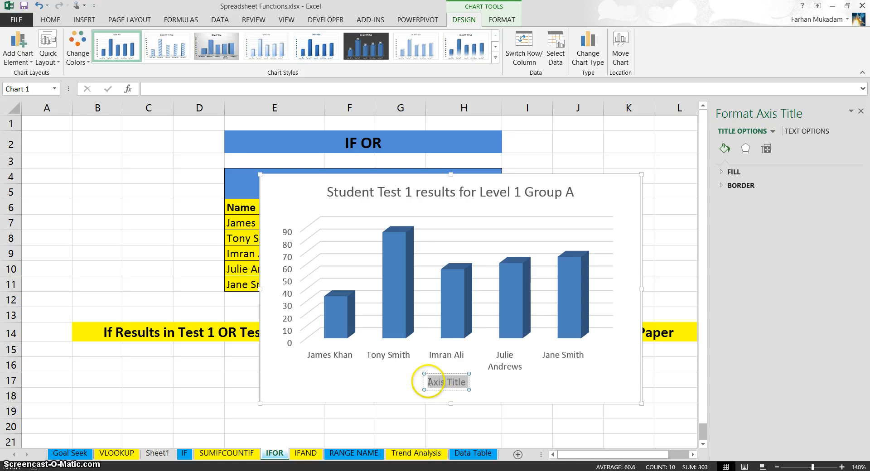
key("BackSpace")
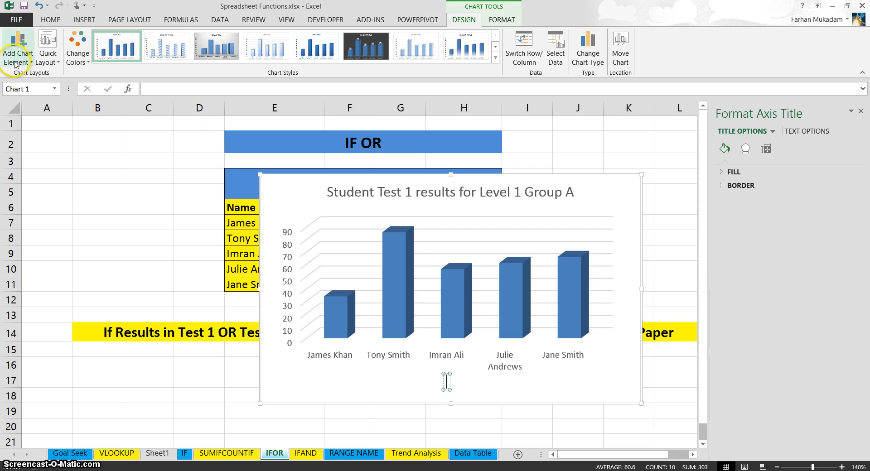
type("Student Names")
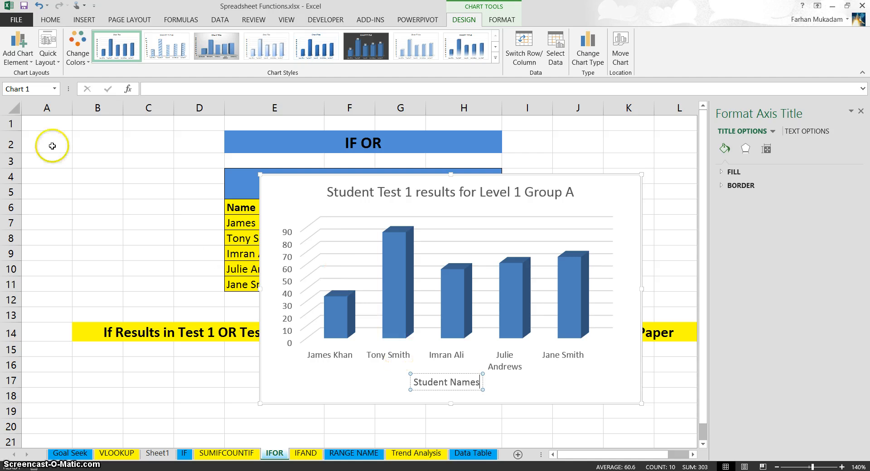
Step: Add a primary vertical axis title reading "Results in %" and close the formatting pane
left_click(16, 57)
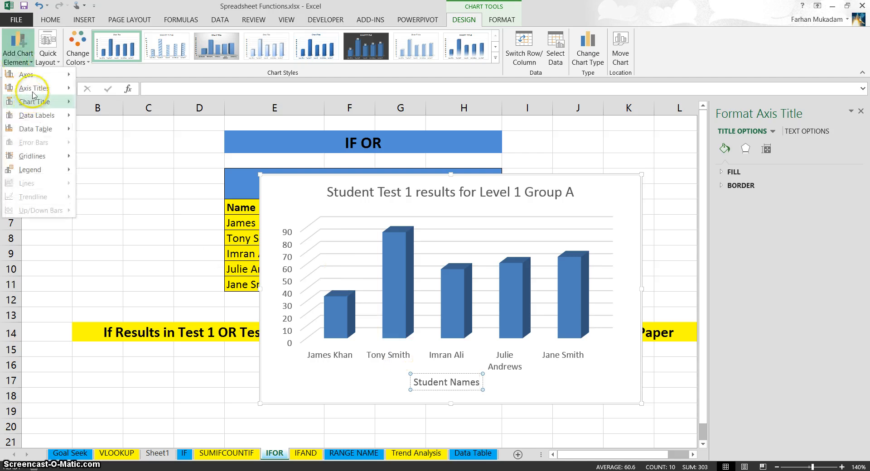
mouse_move(34, 88)
left_click(127, 117)
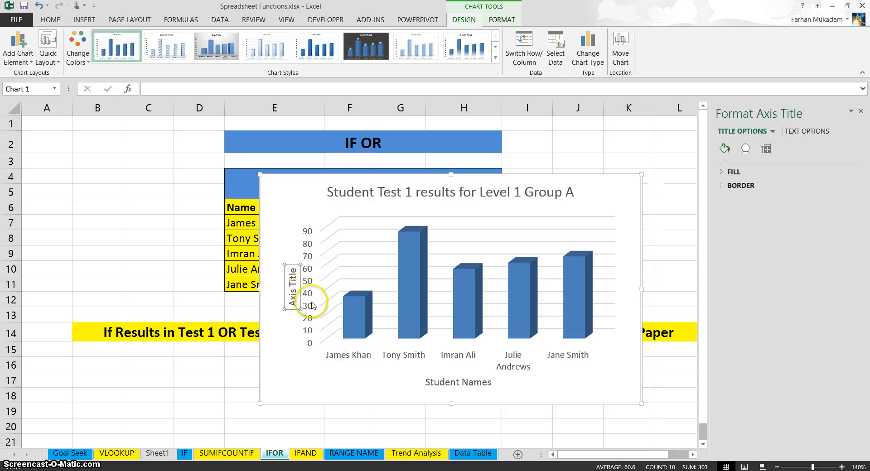
left_click(292, 287)
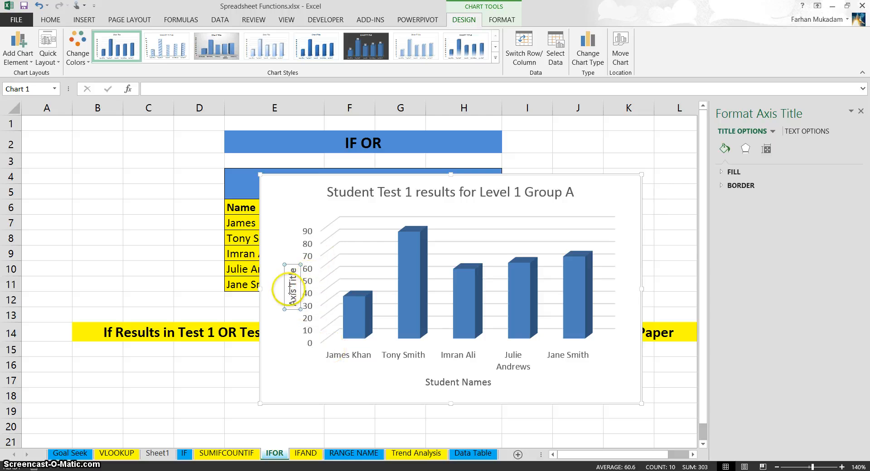
key("ctrl+a")
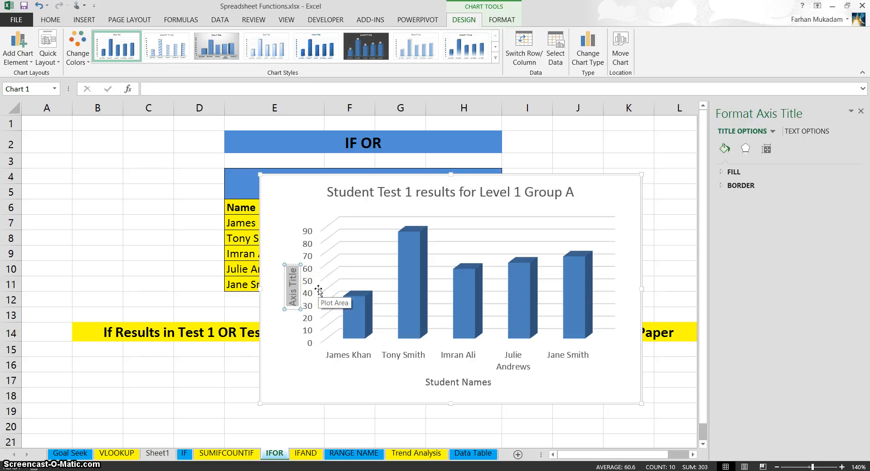
type("Results in %")
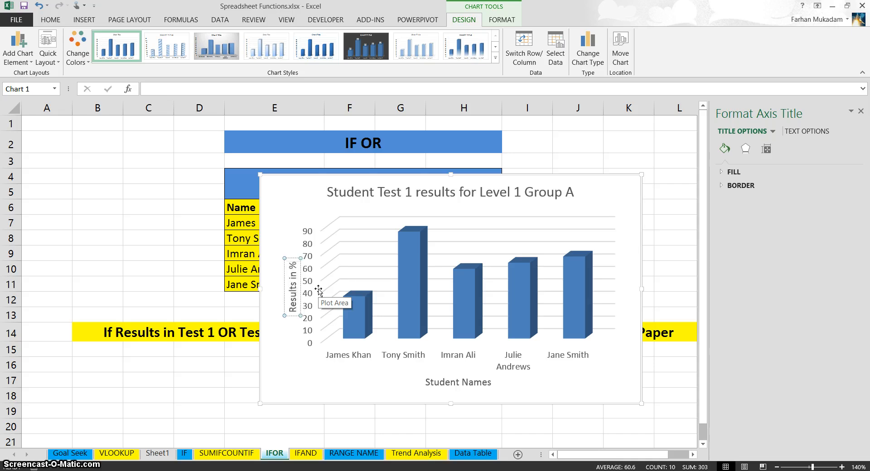
left_click(458, 272)
left_click(358, 213)
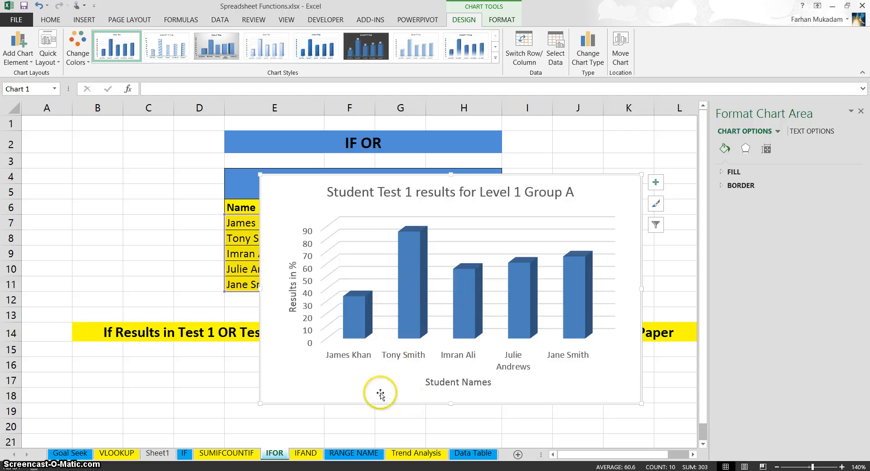
left_click(860, 111)
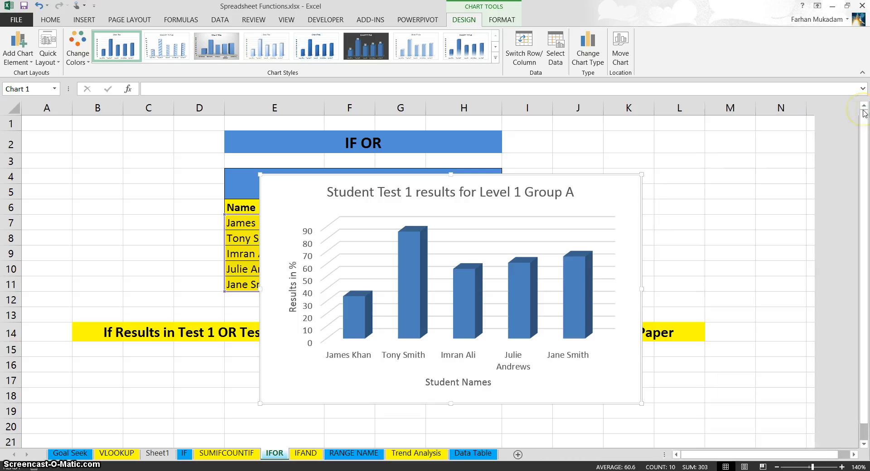
Step: Add data labels to the columns showing only the value, with leader lines turned off, and close the formatting pane
left_click(16, 62)
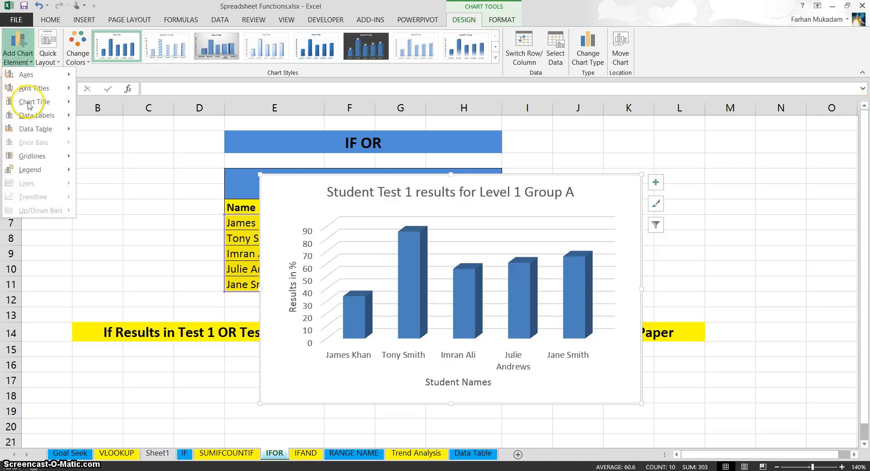
mouse_move(36, 116)
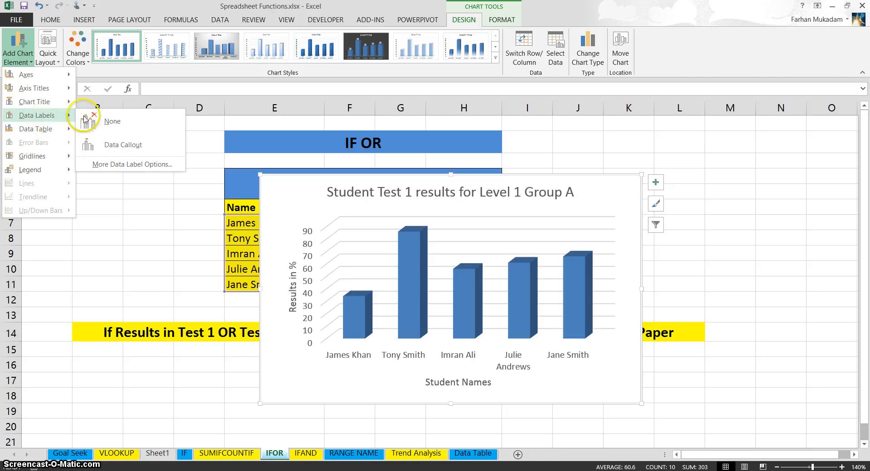
left_click(132, 165)
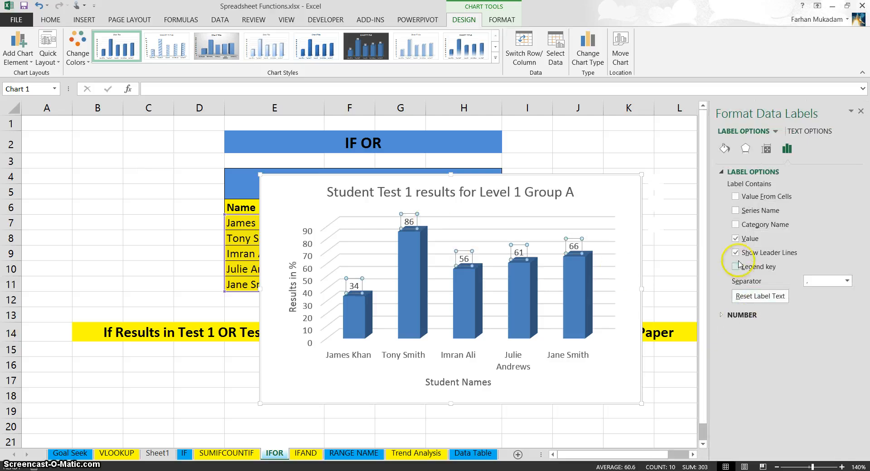
left_click(736, 254)
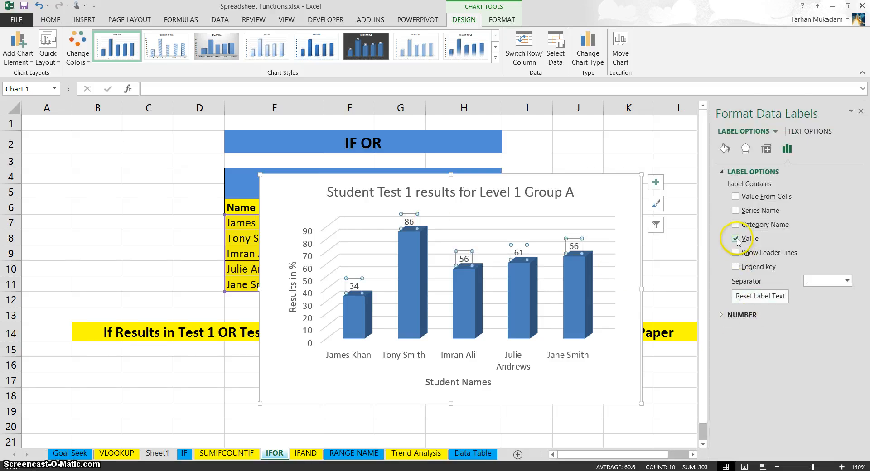
left_click(737, 239)
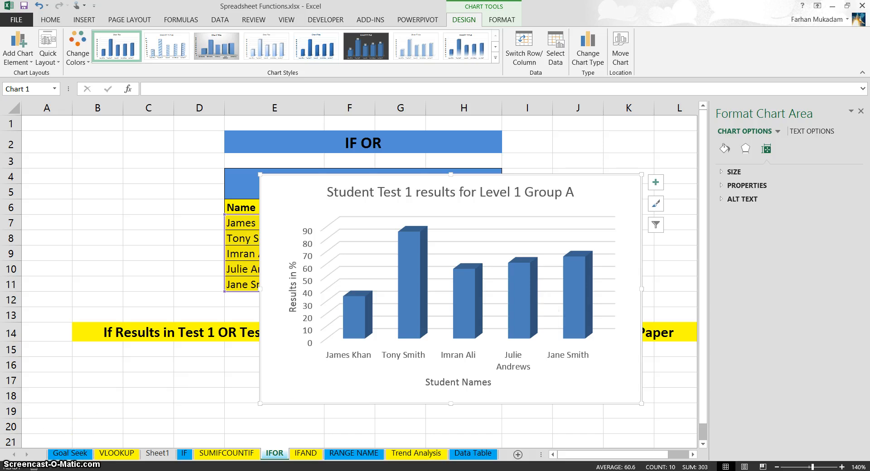
key("ctrl+z")
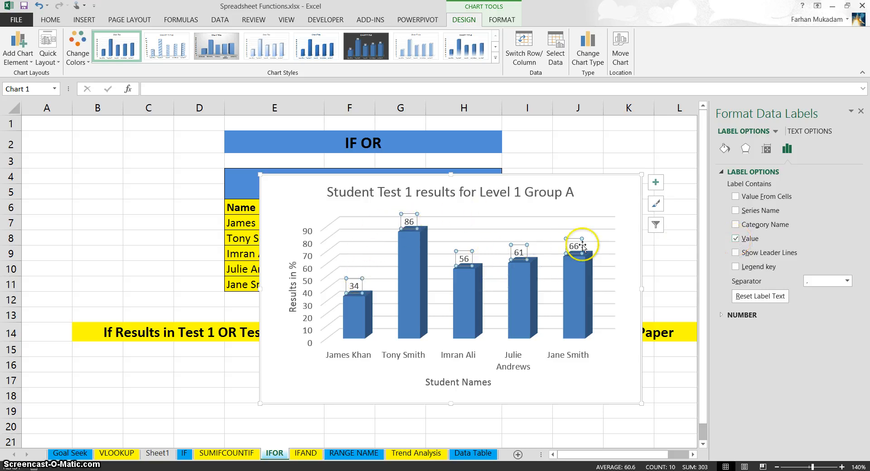
left_click(658, 271)
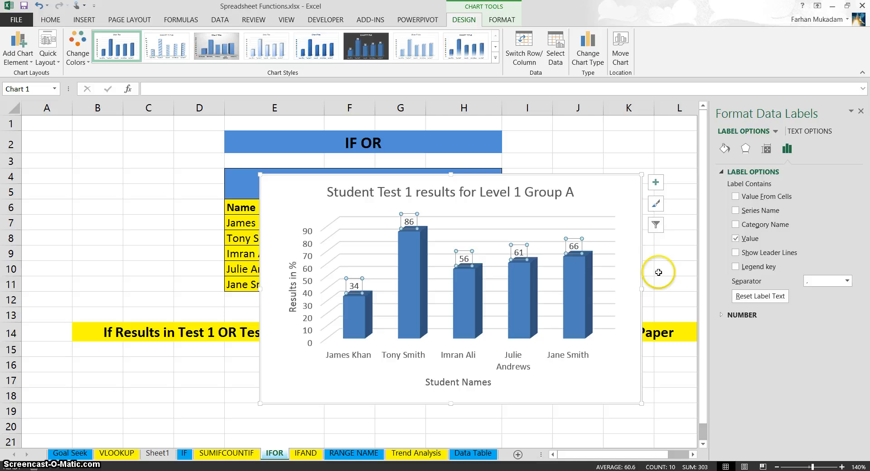
left_click(861, 111)
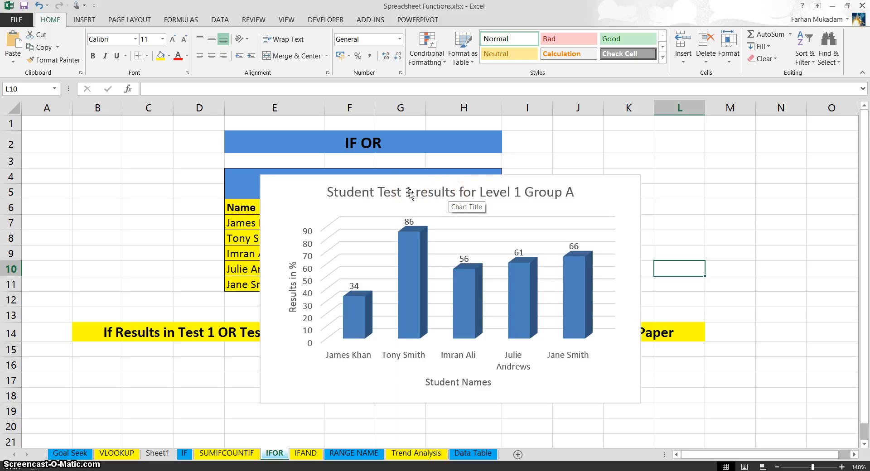
Step: Give only the third column of the chart, valued 56, a solid fill in standard Red
left_click(375, 199)
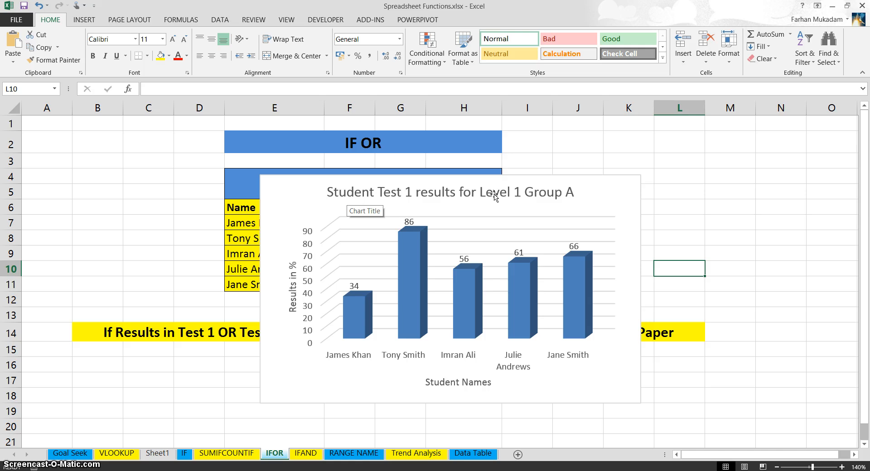
left_click(581, 375)
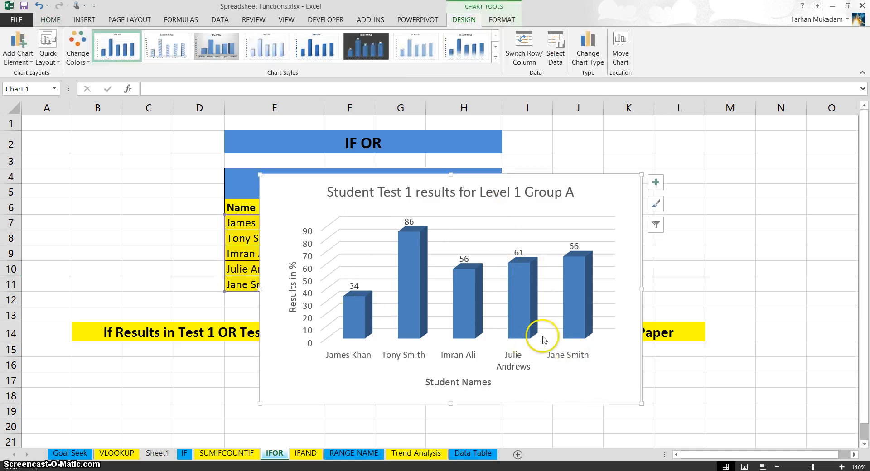
left_click(464, 297)
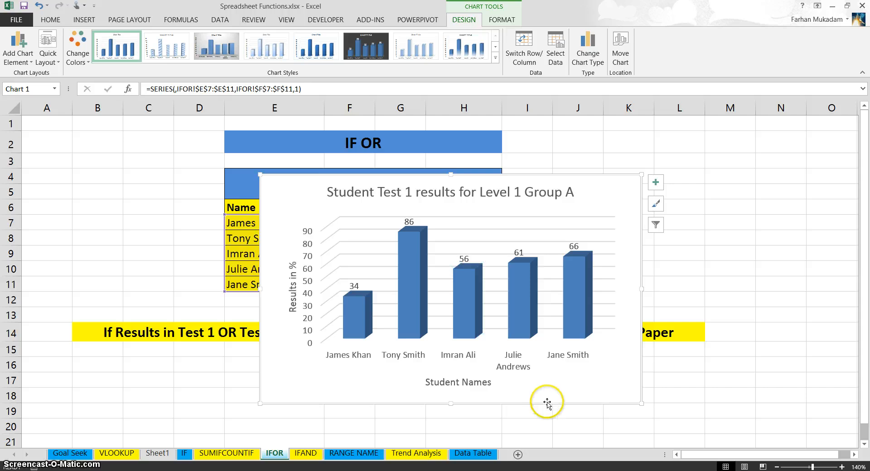
left_click(466, 309)
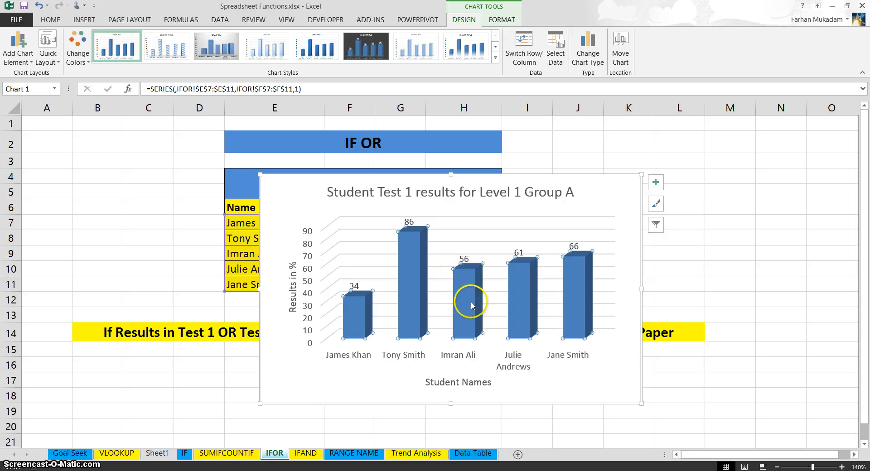
mouse_move(465, 295)
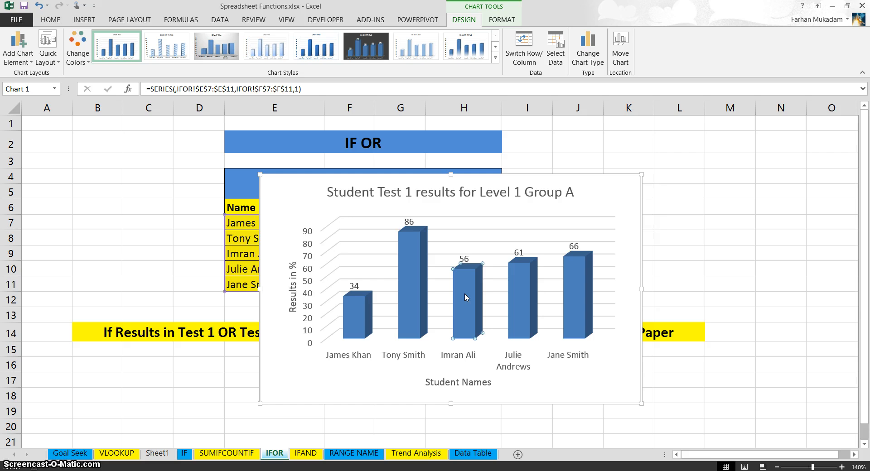
double_click(465, 292)
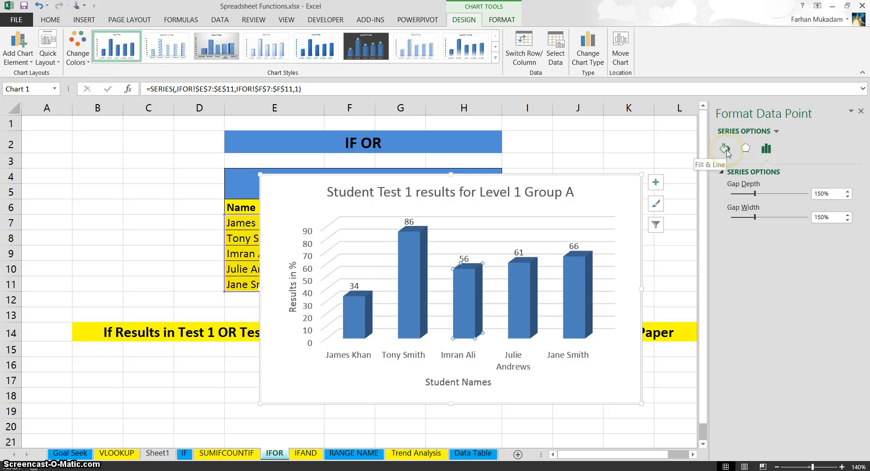
left_click(726, 150)
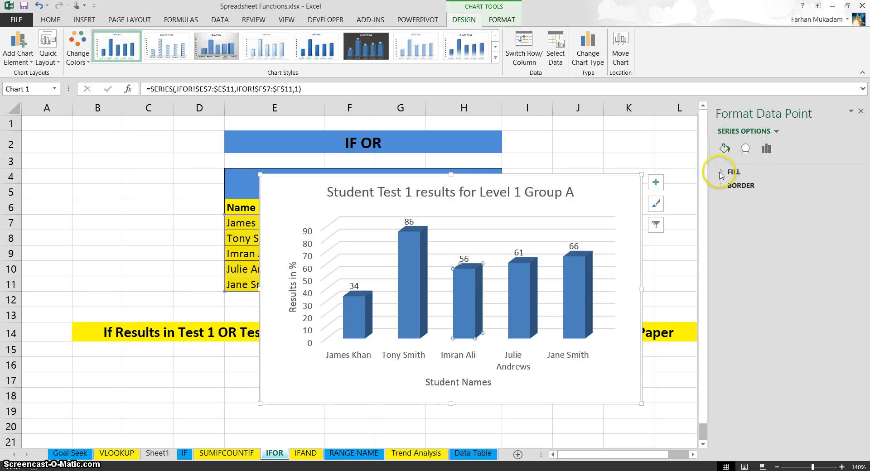
left_click(731, 173)
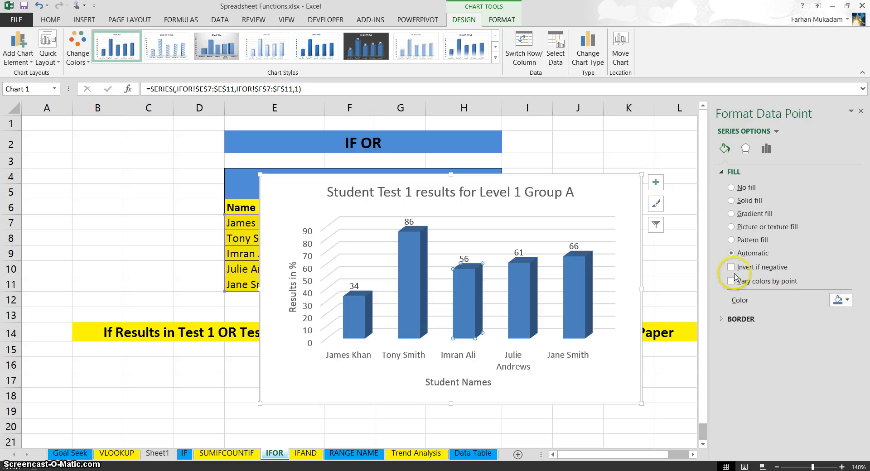
left_click(733, 201)
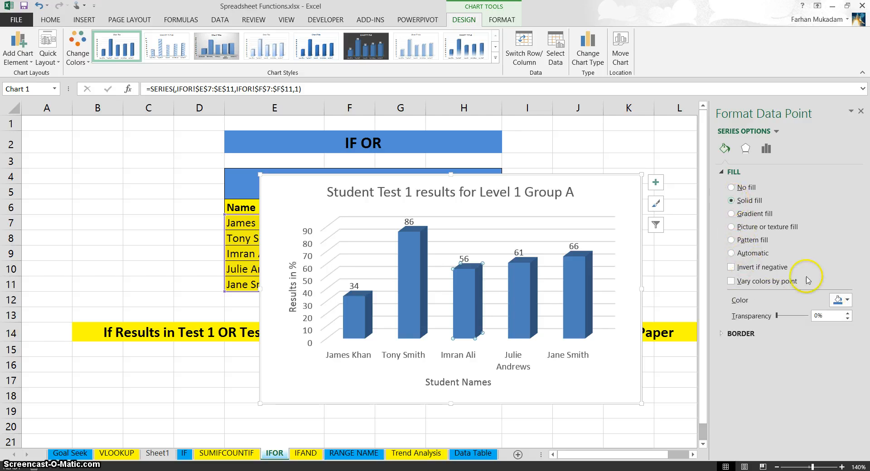
left_click(842, 302)
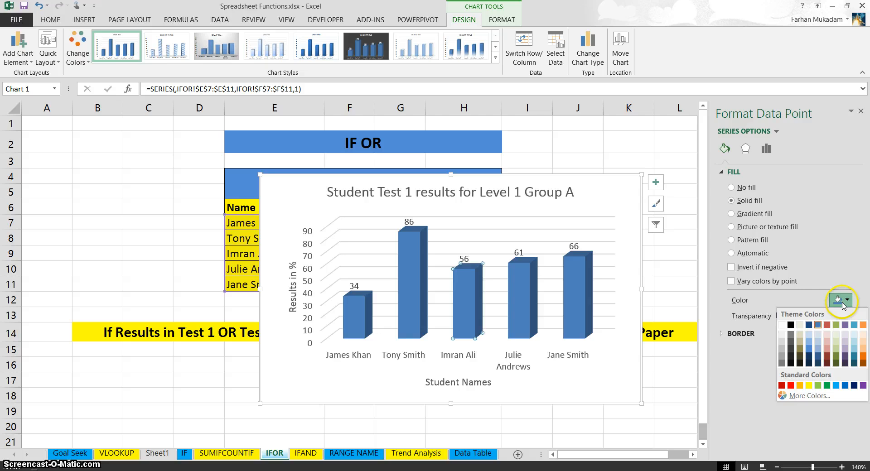
left_click(790, 386)
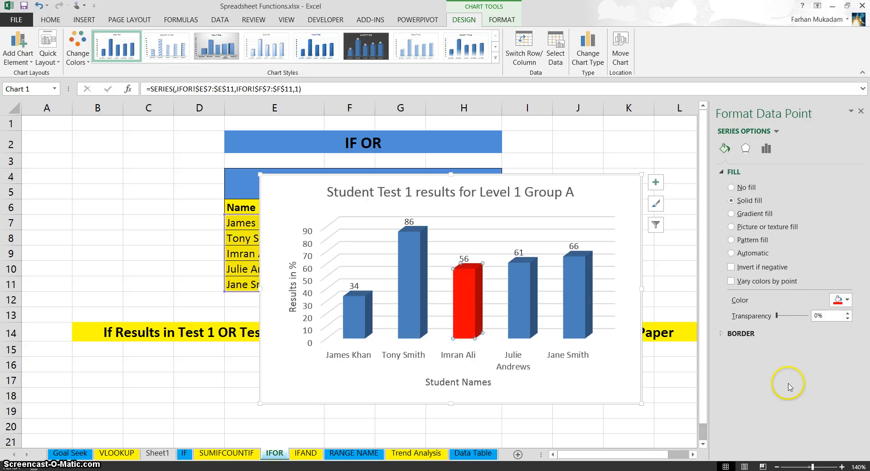
left_click(595, 392)
Step: Give only the second column, valued 86, a solid fill in standard Green
left_click(406, 270)
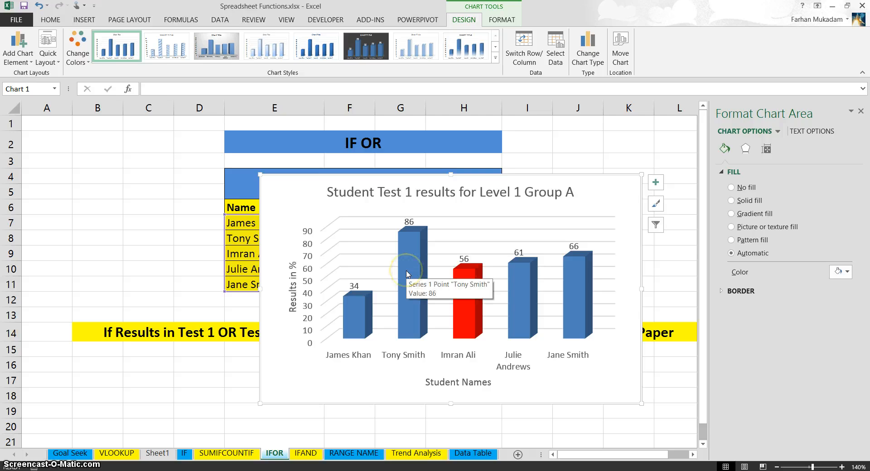
left_click(406, 270)
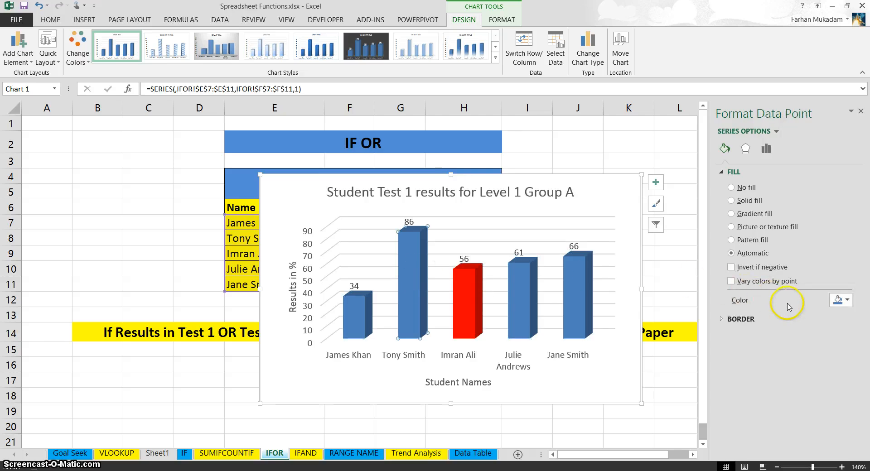
left_click(732, 200)
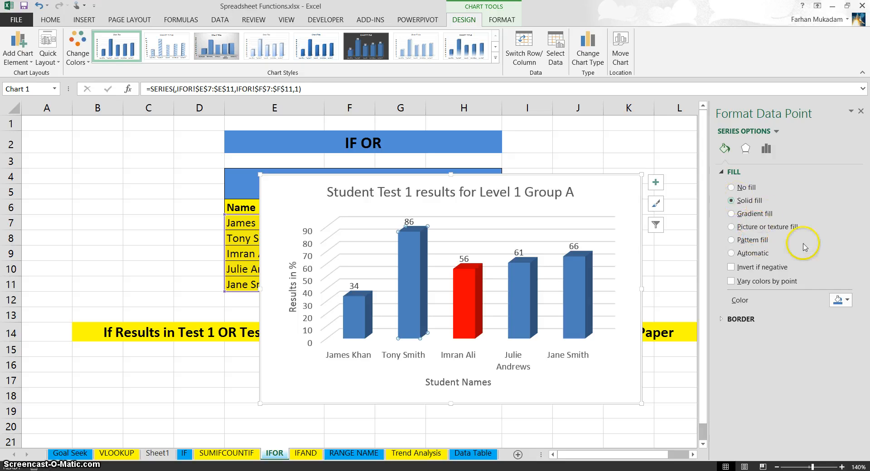
left_click(848, 300)
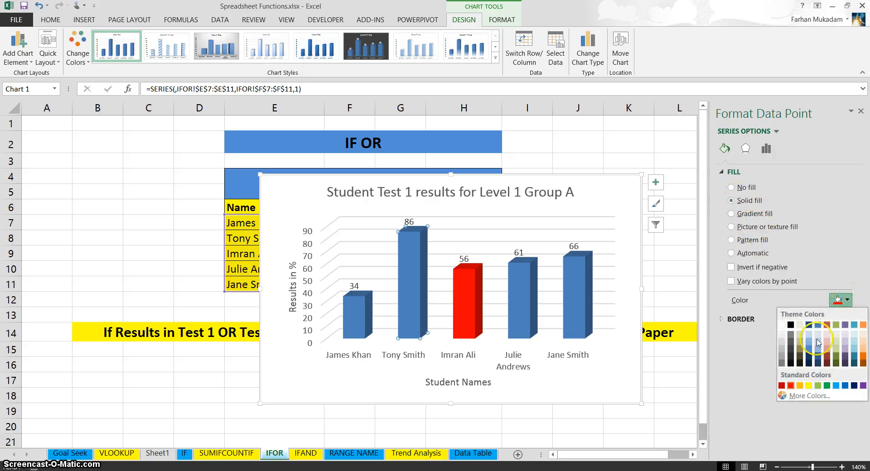
left_click(827, 387)
left_click(586, 388)
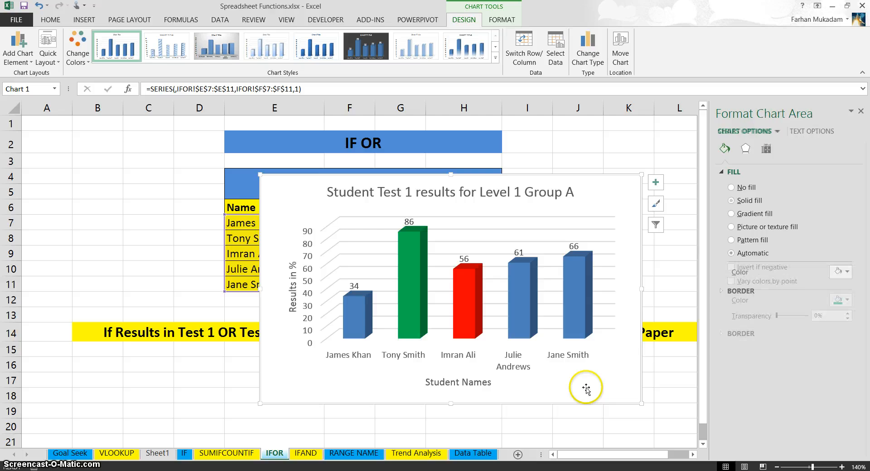